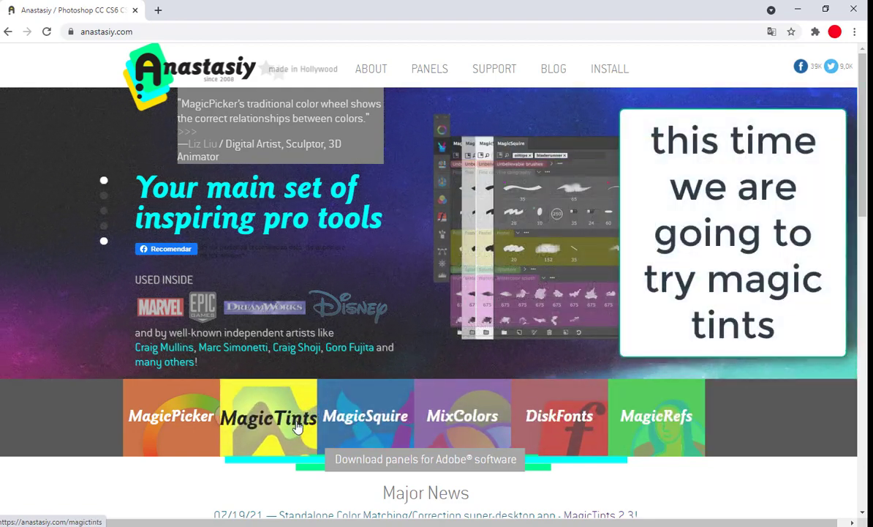
Step: Bring up the MagicTints product page and scroll through its before/after colour-matching examples
{"action": "left_click", "coordinate": [297, 426]}
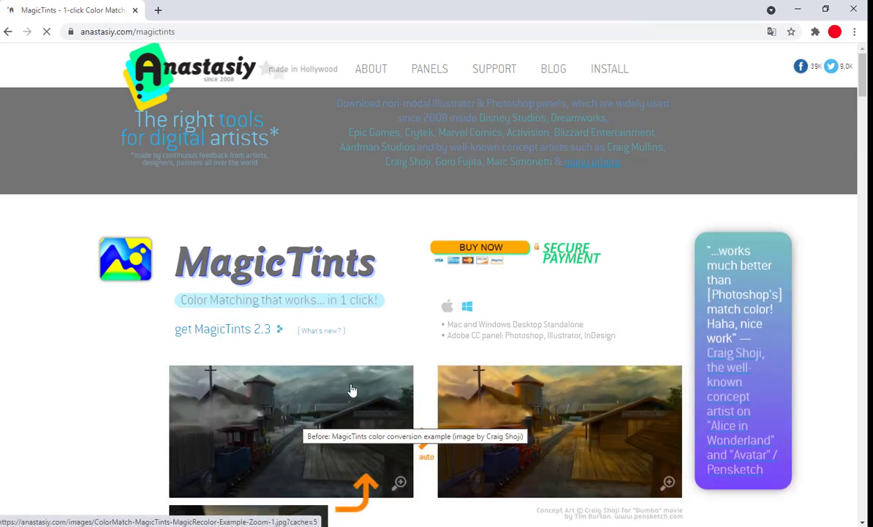
{"action": "scroll", "coordinate": [596, 304], "scroll_direction": "down", "scroll_amount": 3}
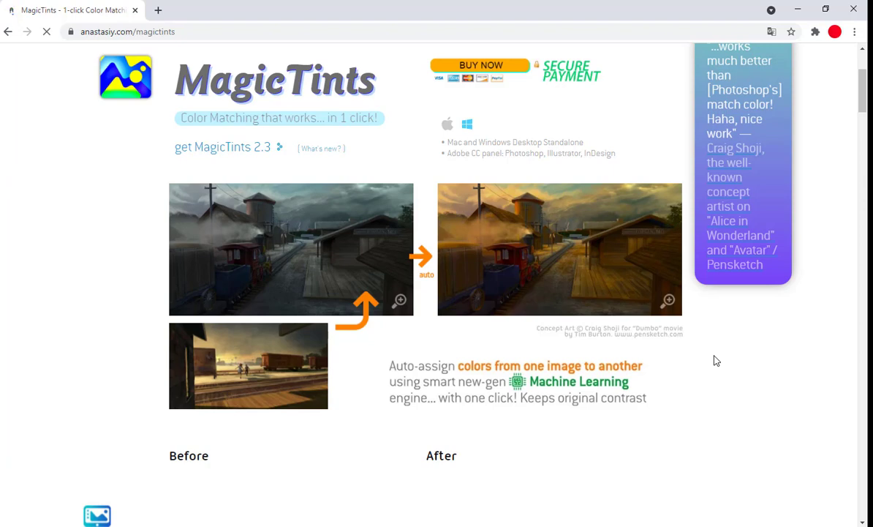
{"action": "scroll", "coordinate": [716, 360], "scroll_direction": "down", "scroll_amount": 2}
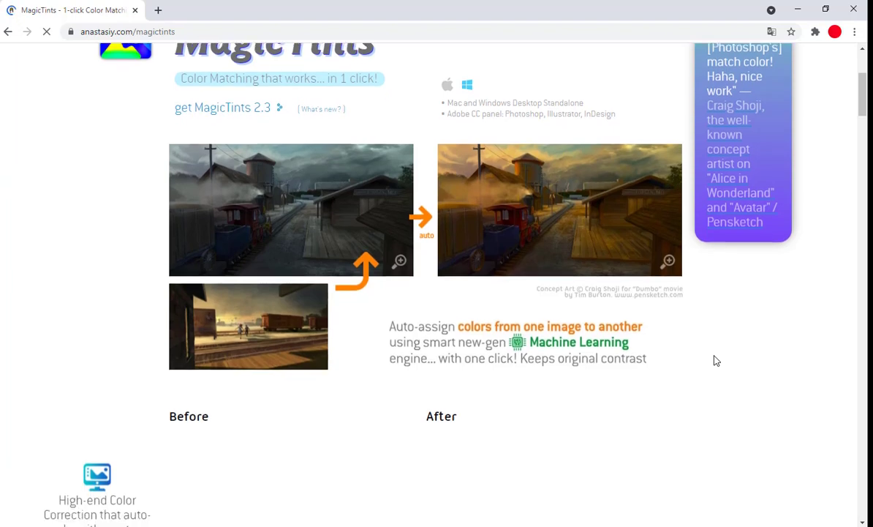
{"action": "scroll", "coordinate": [716, 361], "scroll_direction": "down", "scroll_amount": 2}
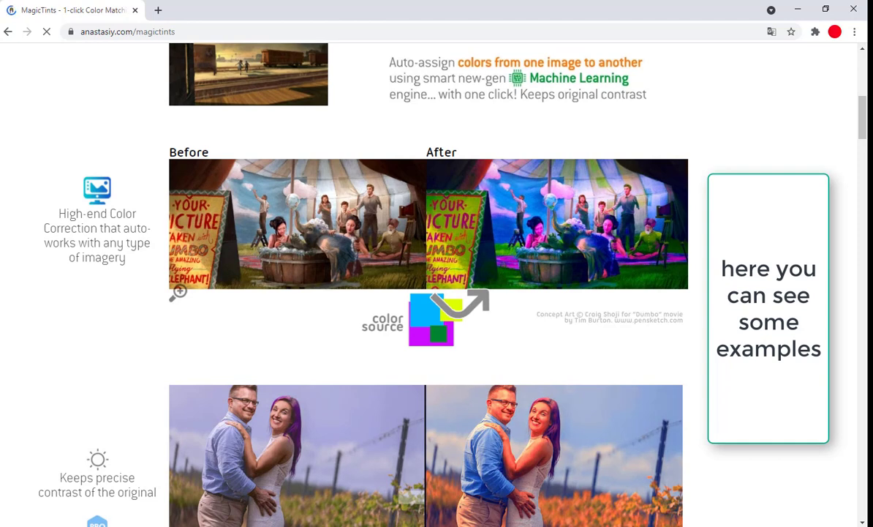
{"action": "scroll", "coordinate": [716, 359], "scroll_direction": "down", "scroll_amount": 5}
{"action": "scroll", "coordinate": [716, 359], "scroll_direction": "down", "scroll_amount": 3}
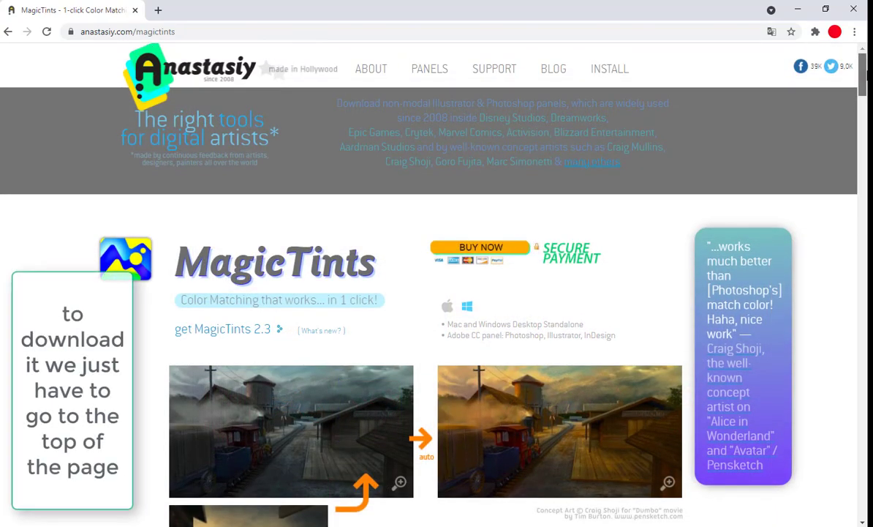
Step: Leave the browser for Photoshop, where the red town illustration is open
{"action": "left_click_drag", "start_coordinate": [863, 84], "coordinate": [865, 93]}
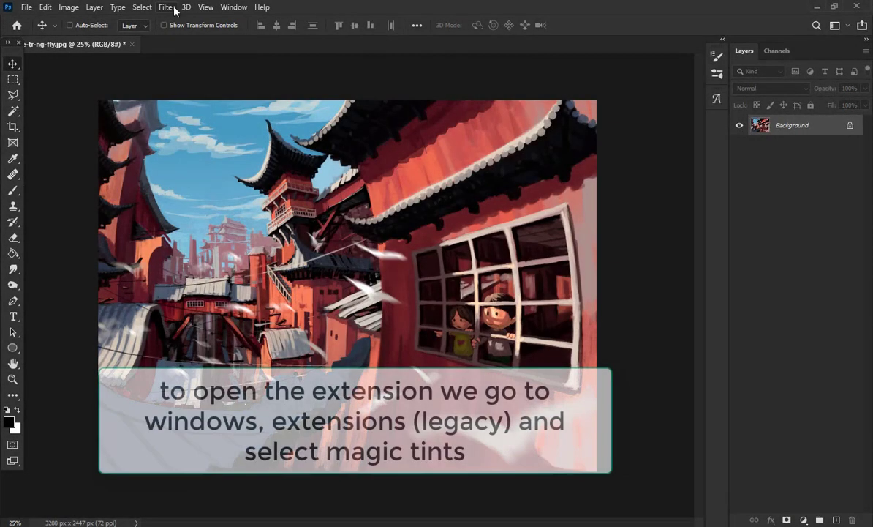
Step: Show the MagicTints Trial panel from Window > Extensions (legacy), positioned beside the town illustration
{"action": "left_click", "coordinate": [168, 8]}
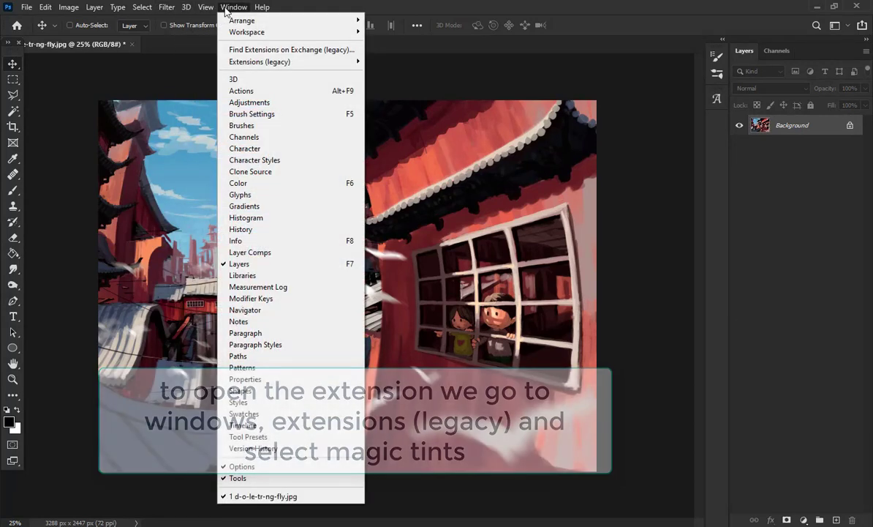
{"action": "mouse_move", "coordinate": [260, 62]}
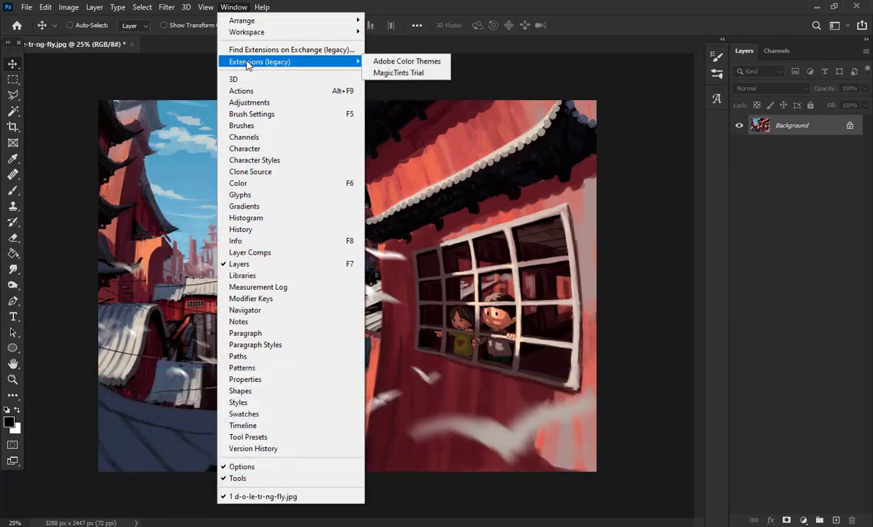
{"action": "left_click", "coordinate": [398, 73]}
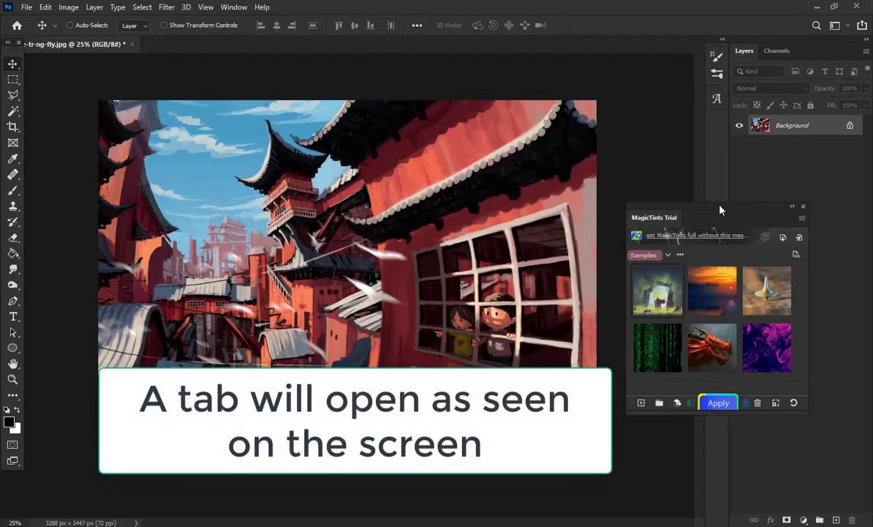
{"action": "mouse_move", "coordinate": [718, 213]}
{"action": "left_mouse_down"}
{"action": "mouse_move", "coordinate": [645, 153]}
{"action": "mouse_move", "coordinate": [631, 155]}
{"action": "left_mouse_up"}
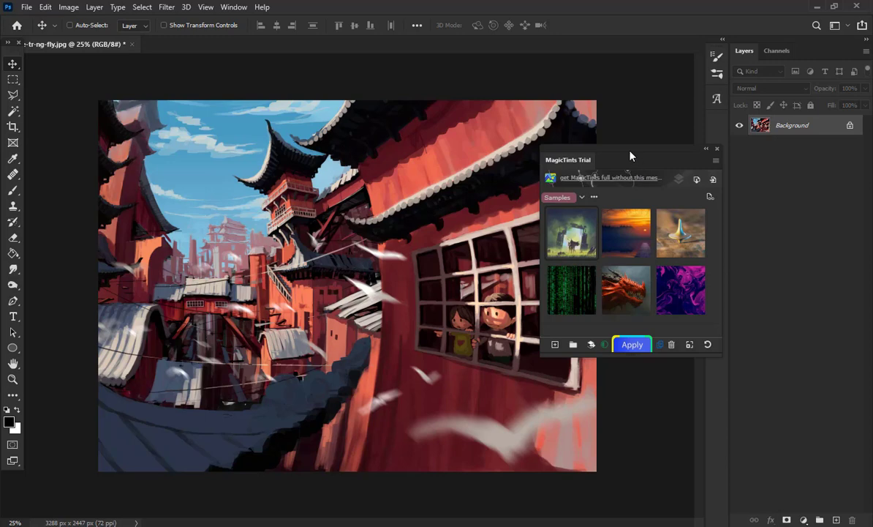
Step: Shift the MagicTints panel right and recolour the town illustration with the red dragon sample tint
{"action": "left_click_drag", "start_coordinate": [630, 156], "coordinate": [754, 160]}
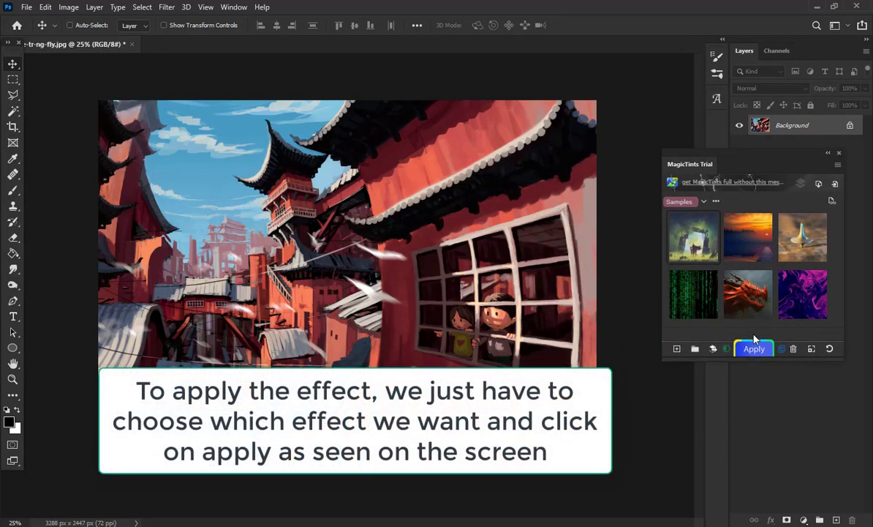
{"action": "left_click", "coordinate": [753, 349]}
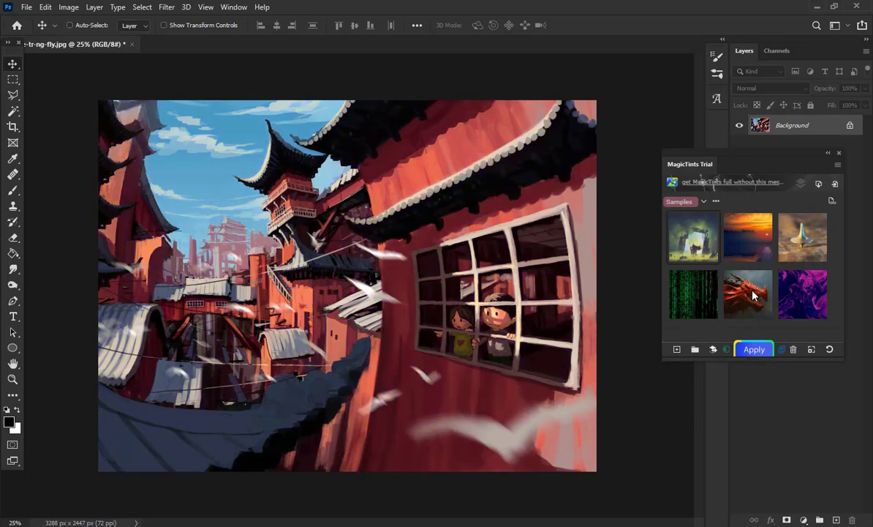
{"action": "left_click", "coordinate": [758, 350]}
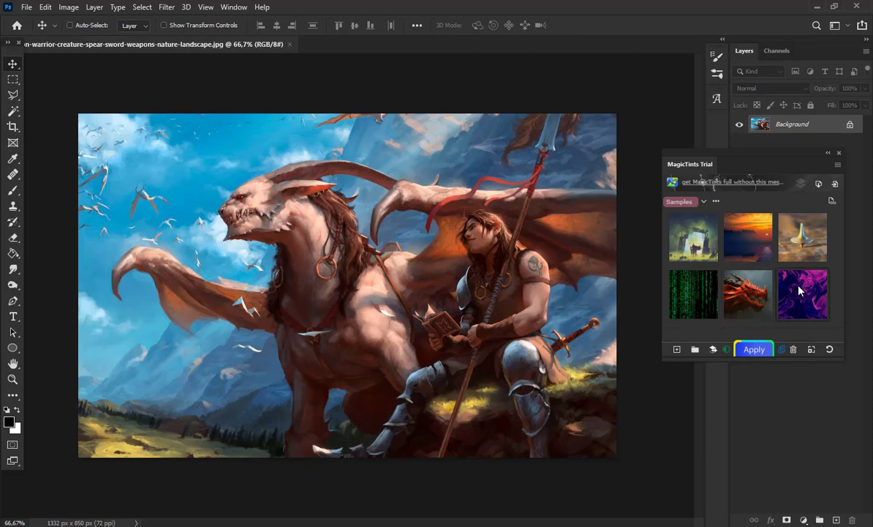
Step: Apply the purple tint to the dragon painting, undo it, then apply the red dragon and green code tints
{"action": "left_click", "coordinate": [754, 349]}
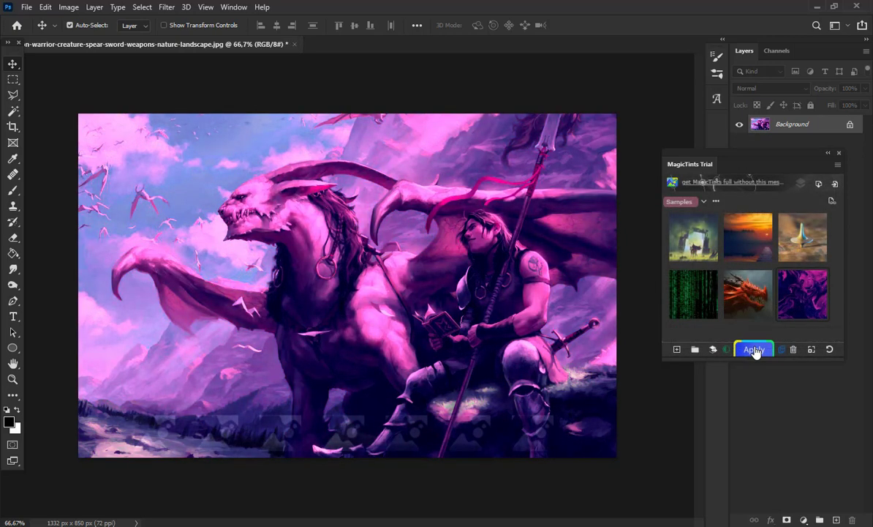
{"action": "key", "text": "ctrl+z"}
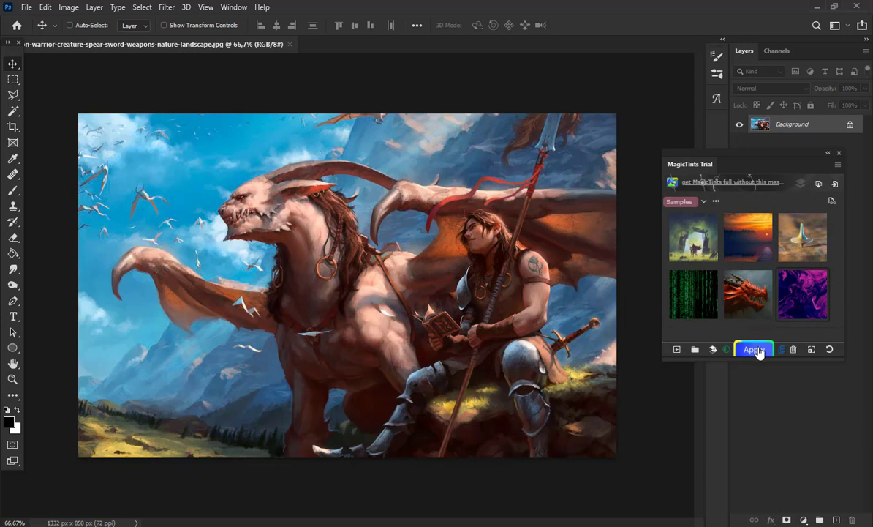
{"action": "left_click", "coordinate": [761, 349]}
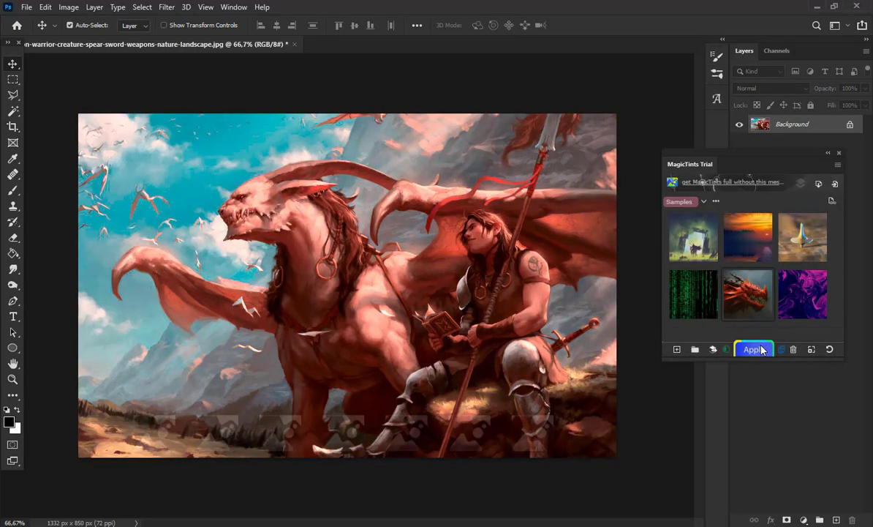
{"action": "left_click", "coordinate": [754, 350]}
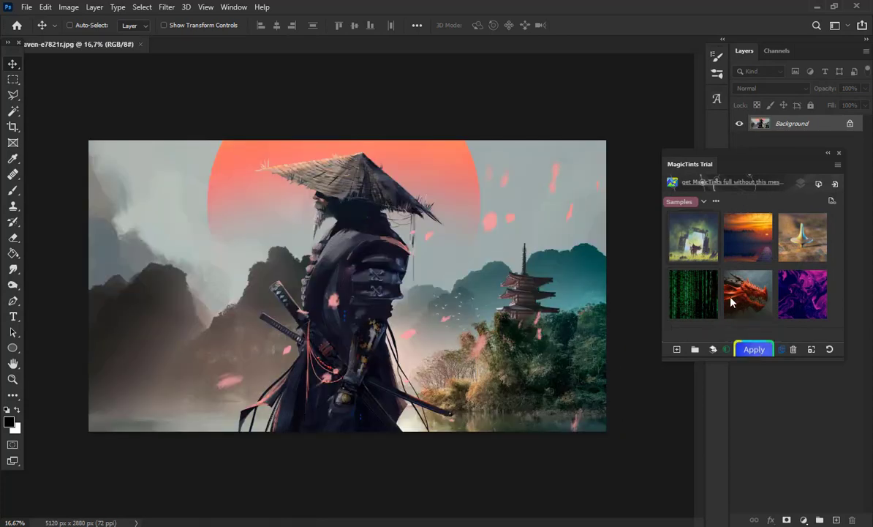
Step: Apply the red dragon tint to the samurai painting twice, then revert it to its original colours
{"action": "left_click", "coordinate": [751, 350]}
{"action": "left_click", "coordinate": [766, 348]}
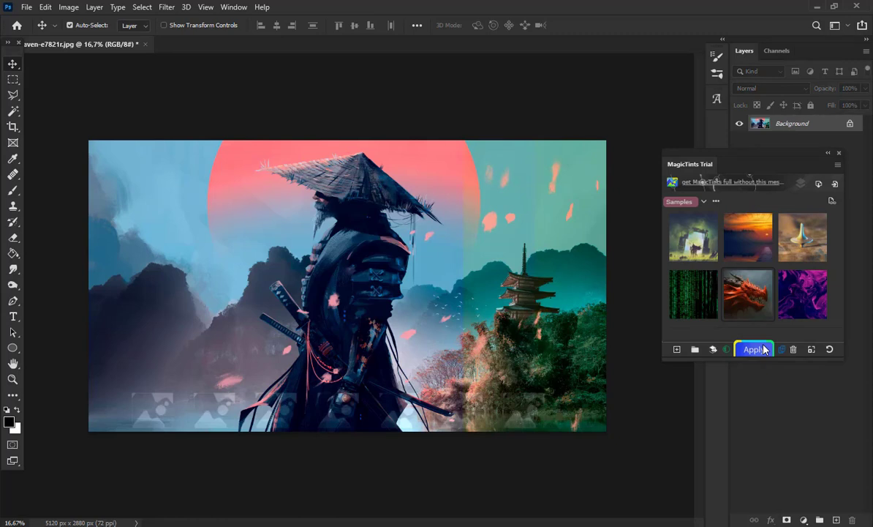
{"action": "left_click", "coordinate": [764, 349]}
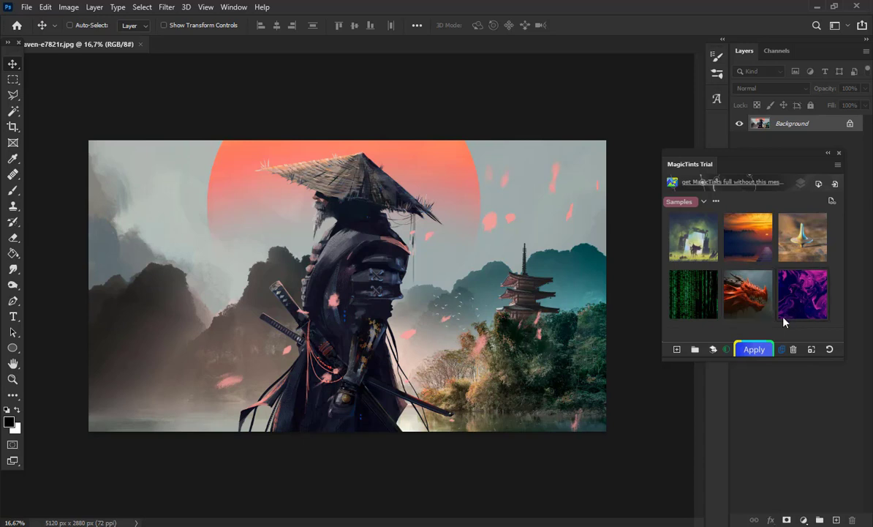
Step: Apply further MagicTints sample tints to the samurai painting, aiming for warm golden-orange tones
{"action": "left_click", "coordinate": [764, 351]}
{"action": "left_click", "coordinate": [754, 349]}
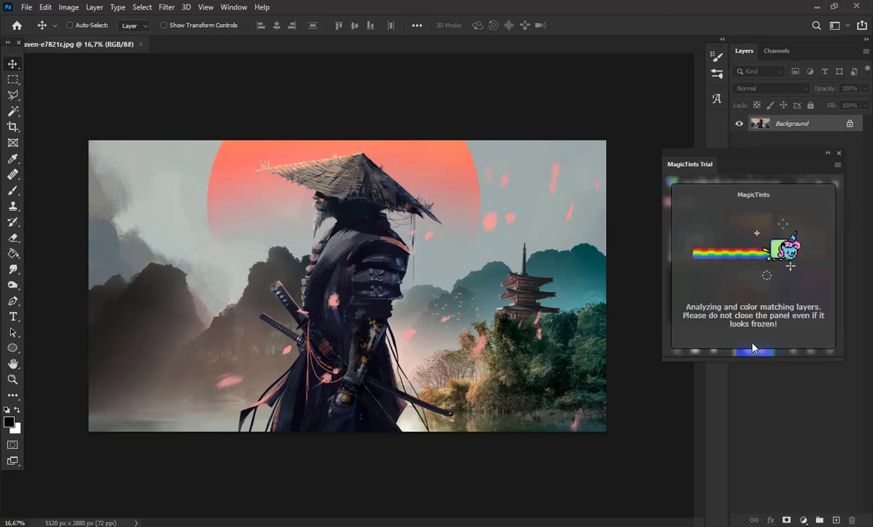